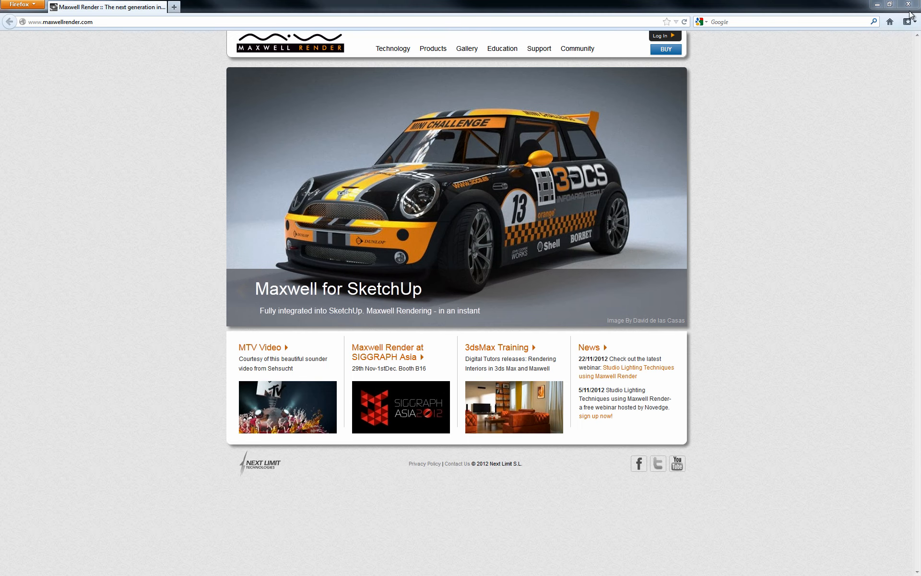
- Inspect the studio set with its backdrop, lamps, color checker and camera from several angles
left_click_drag(473, 245, 422, 248, "alt")
mouse_move(421, 249)
right_mouse_down("alt")
mouse_move(367, 279)
mouse_move(408, 260)
right_mouse_up("alt")
left_click(336, 307)
left_click_drag(383, 269, 333, 313, "alt")
left_click(365, 273)
left_click_drag(0, 85, 554, 61)
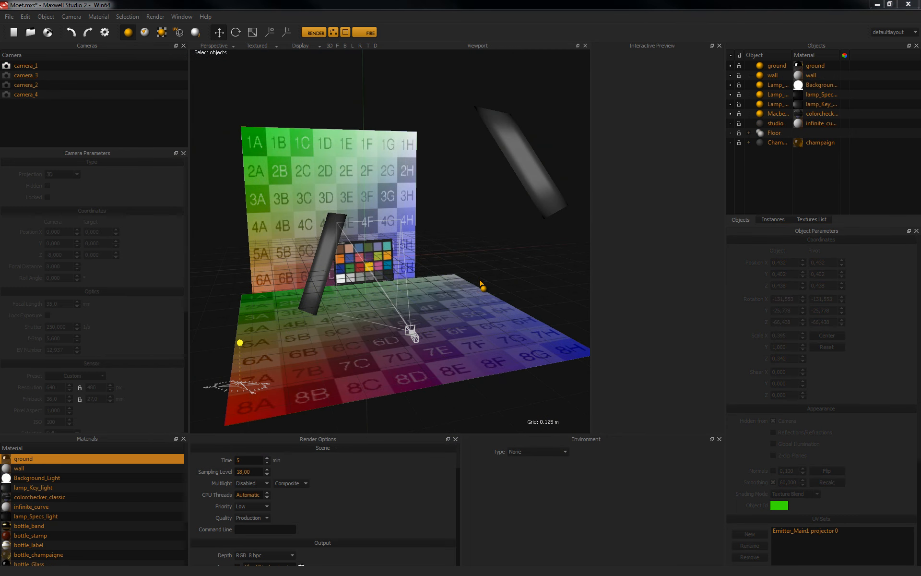
- Import the Bottle MXS file from the objects folder into the studio scene
left_click_drag(481, 284, 358, 288, "alt")
left_click(9, 17)
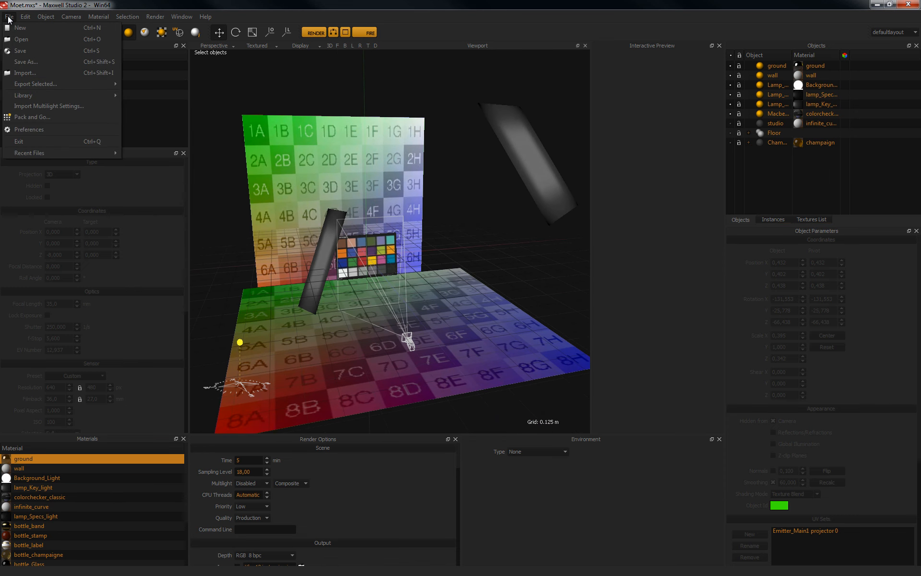
left_click(27, 73)
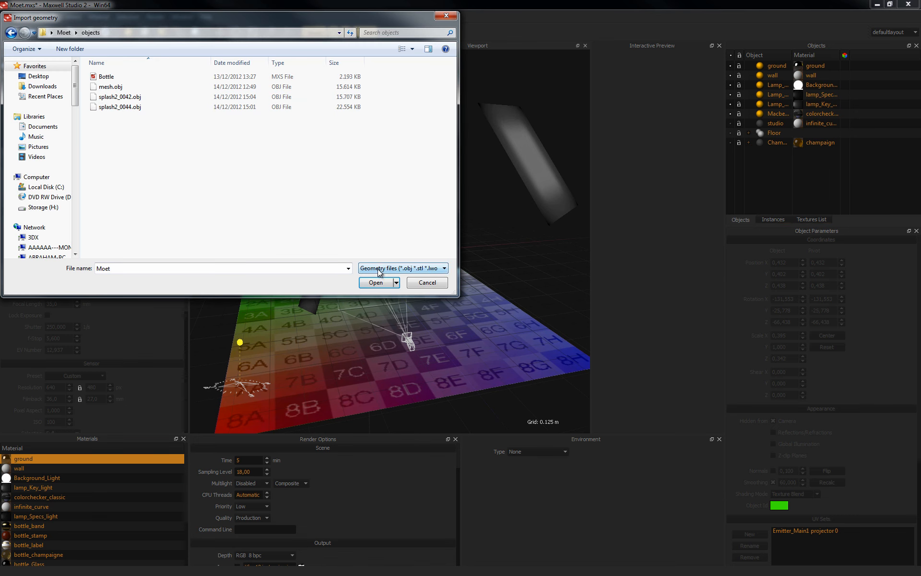
left_click(380, 271)
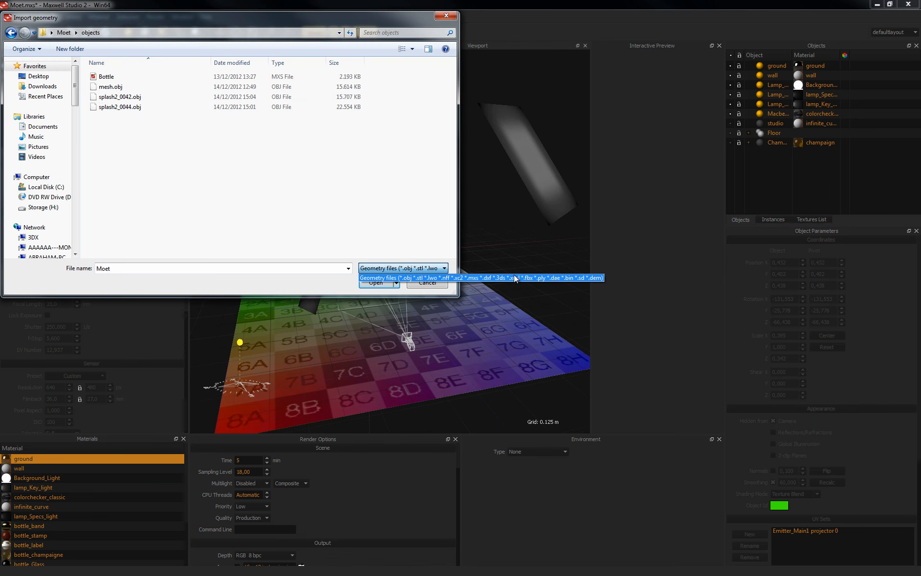
left_click(106, 79)
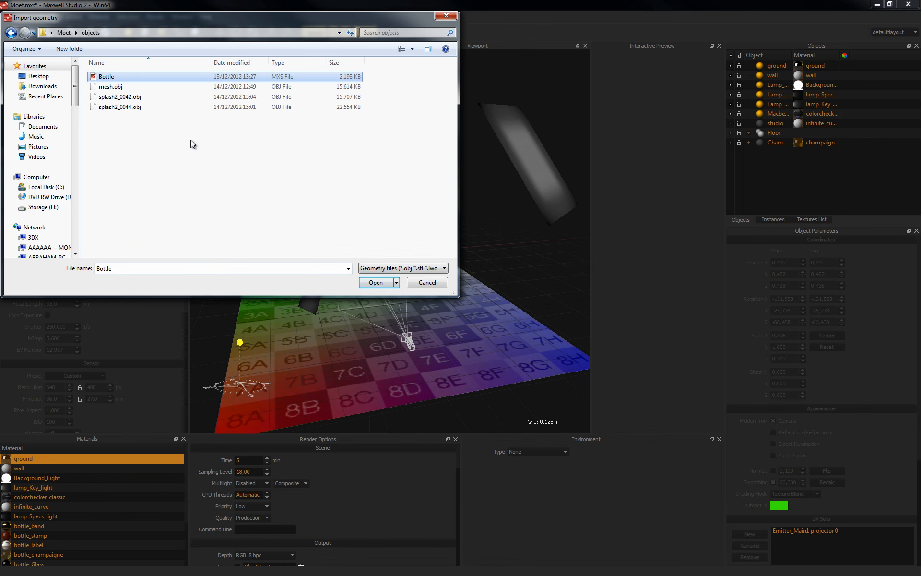
left_click(376, 283)
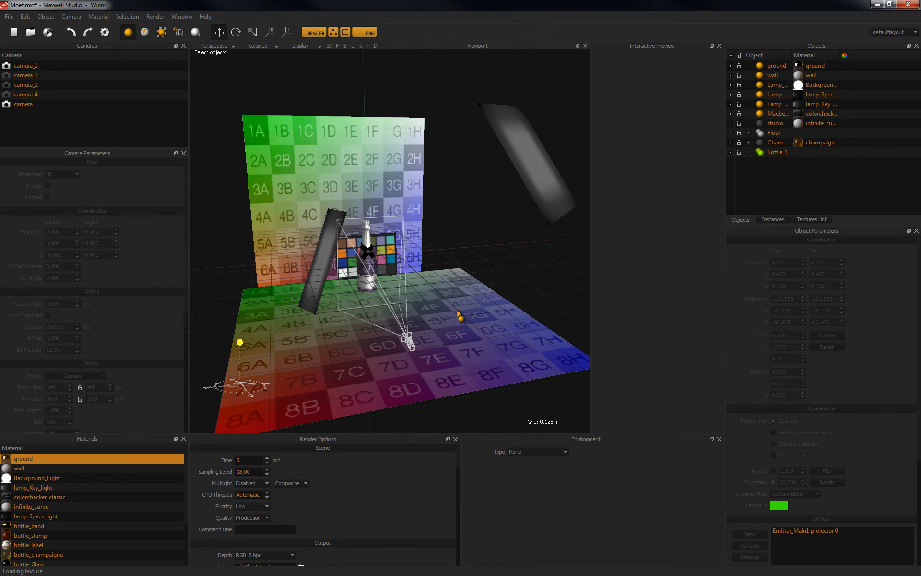
- Move the right-hand lamp closer to the bottle, to about X 0.334, Y 0.264, Z 0.256
scroll(451, 312, "up", 5)
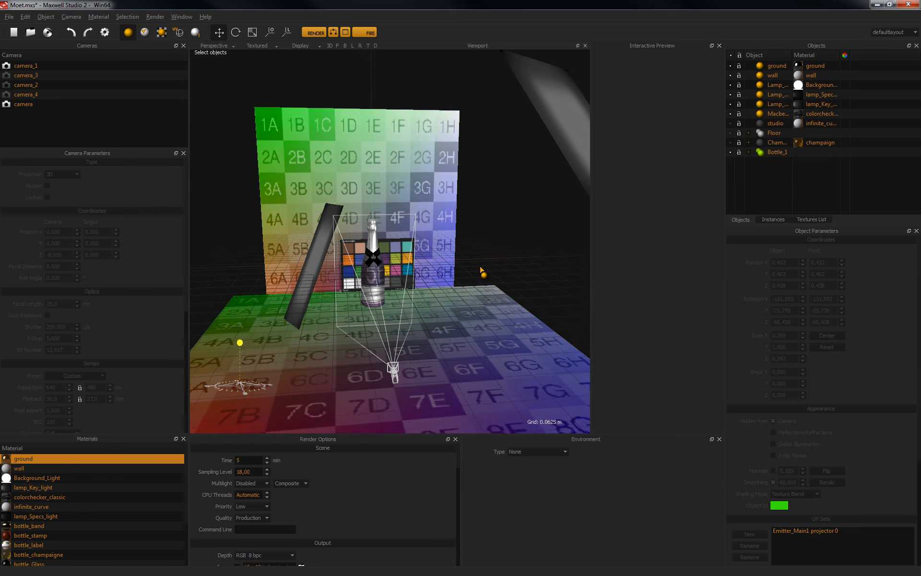
left_click_drag(478, 257, 321, 245, "alt")
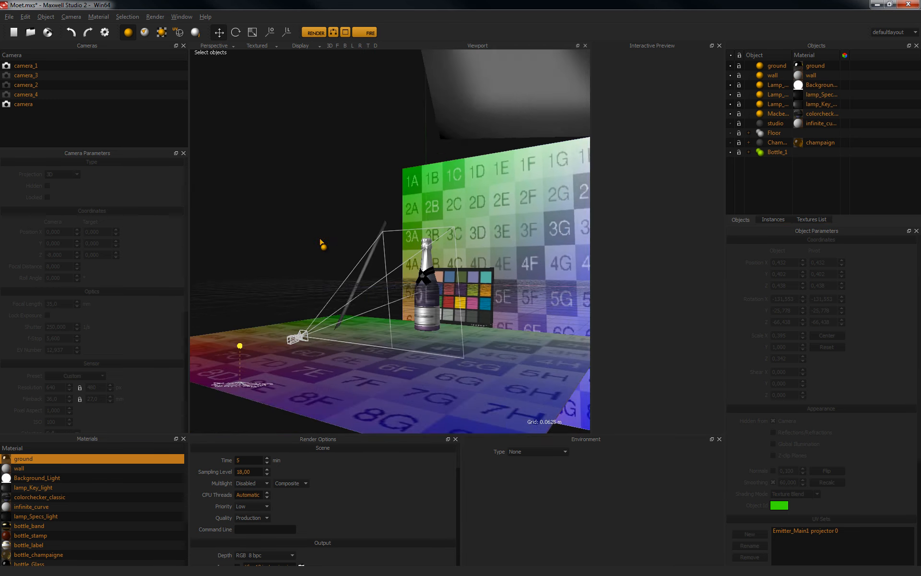
scroll(538, 235, "up", 2)
left_click_drag(538, 235, 289, 307, "alt")
left_click_drag(427, 247, 341, 261, "alt")
left_click(535, 116)
left_click_drag(534, 168, 418, 216, "alt")
left_click_drag(442, 178, 372, 193)
left_click_drag(470, 183, 358, 167, "alt")
mouse_move(533, 178)
left_mouse_down()
mouse_move(582, 179)
mouse_move(542, 181)
left_mouse_up()
- Scale the right-hand lamp down uniformly to about X 0.323, Y 0.819, Z 0.280
left_click_drag(401, 247, 493, 252, "alt")
key("r")
mouse_move(518, 175)
left_mouse_down("alt")
mouse_move(544, 182)
mouse_move(521, 181)
left_mouse_up("alt")
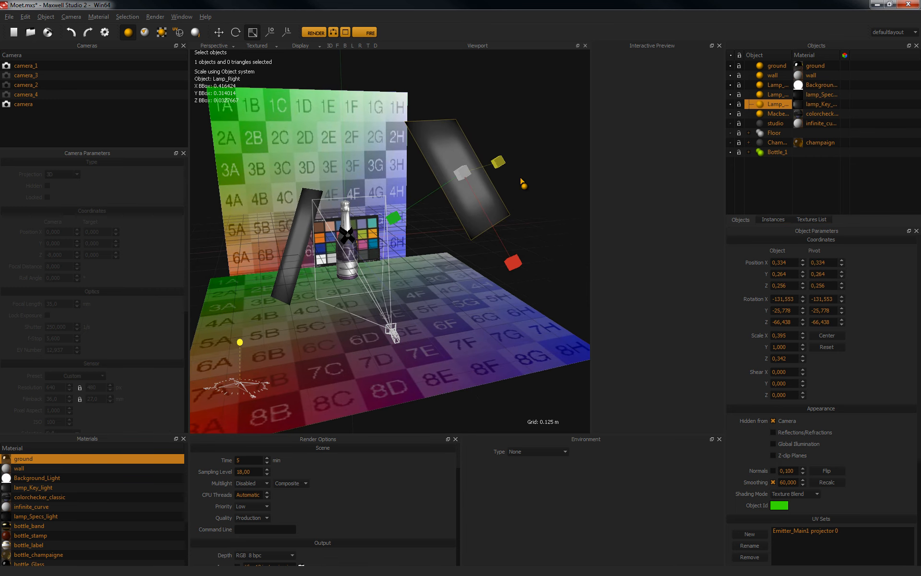
left_click_drag(468, 171, 478, 195)
- Apply the Tubular fluorescent lamp (cold) - 65W preset to the lamp_Key_light material's emitter
scroll(459, 281, "up", 4)
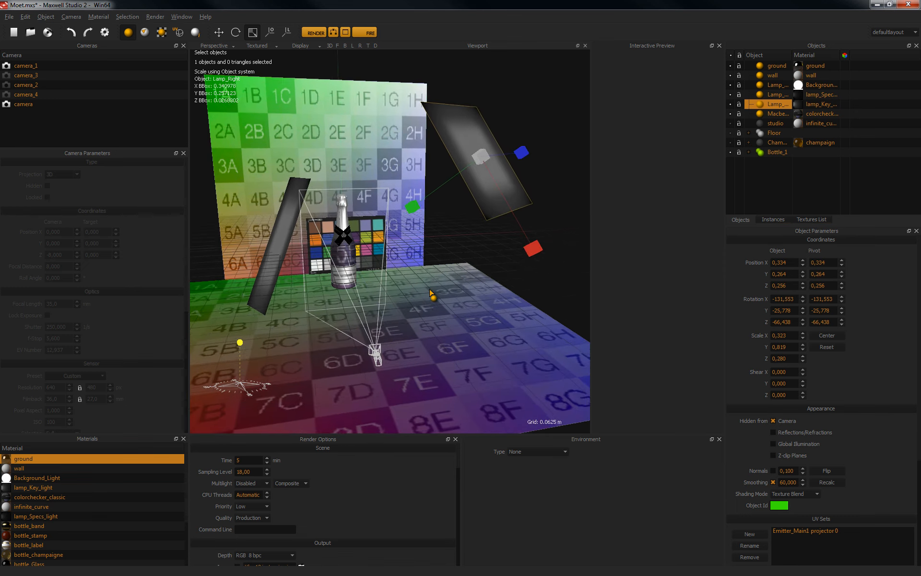
left_click_drag(459, 277, 446, 277, "alt")
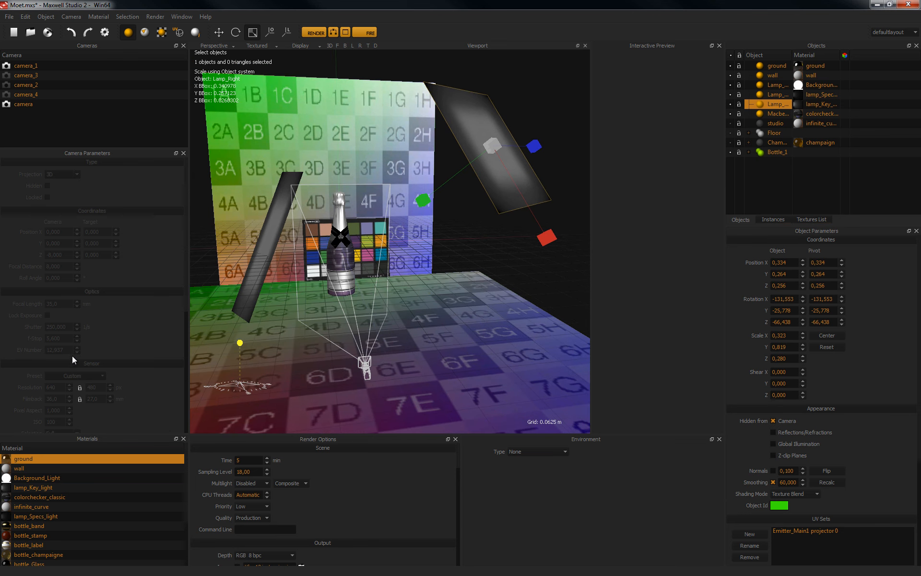
double_click(36, 488)
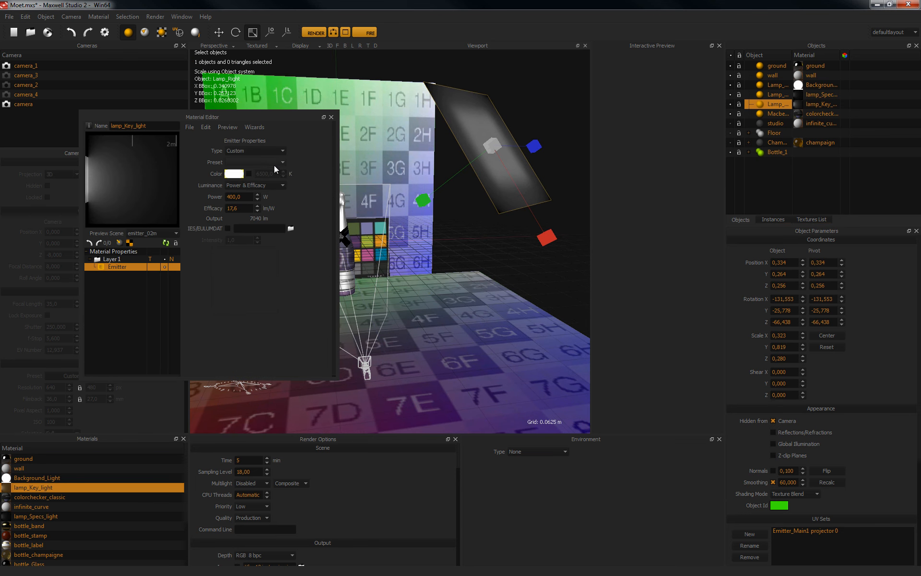
left_click(256, 162)
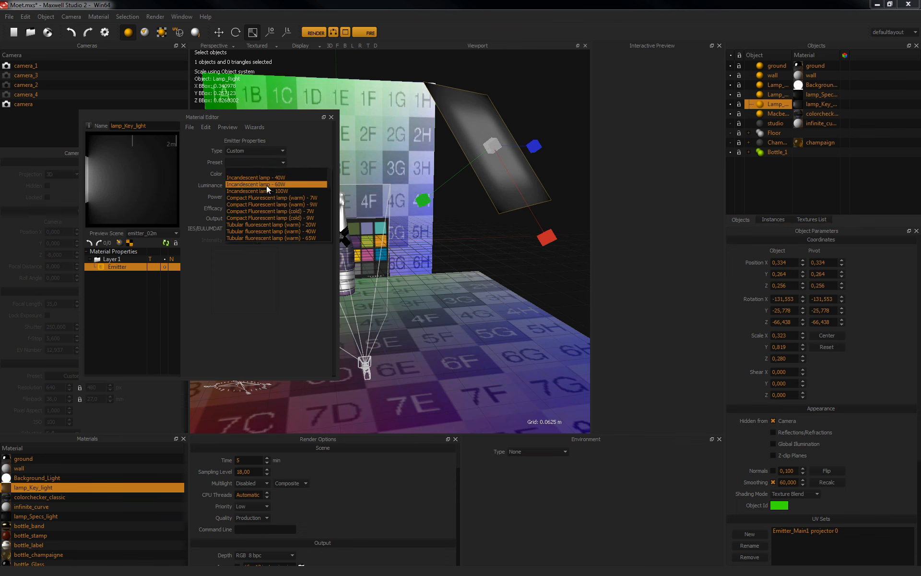
left_click_drag(329, 181, 328, 212)
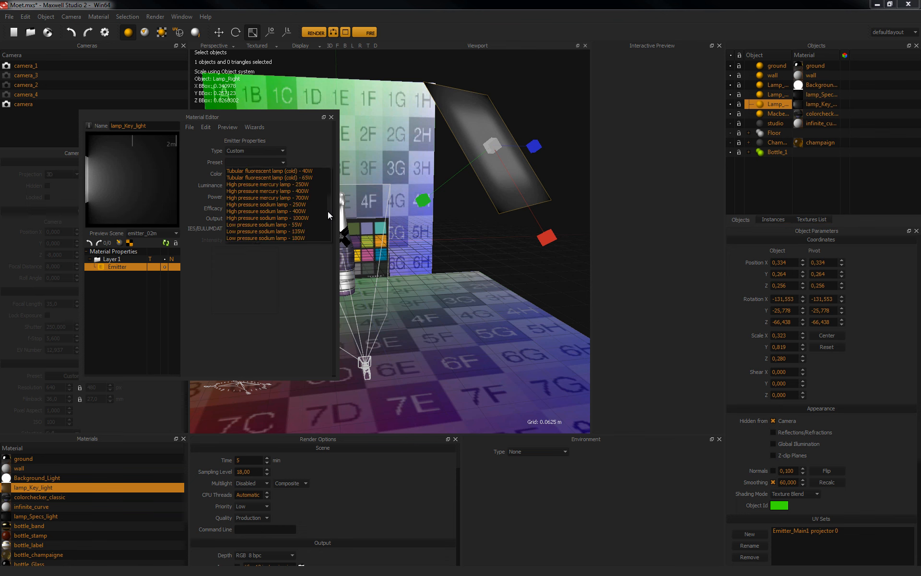
left_click(269, 178)
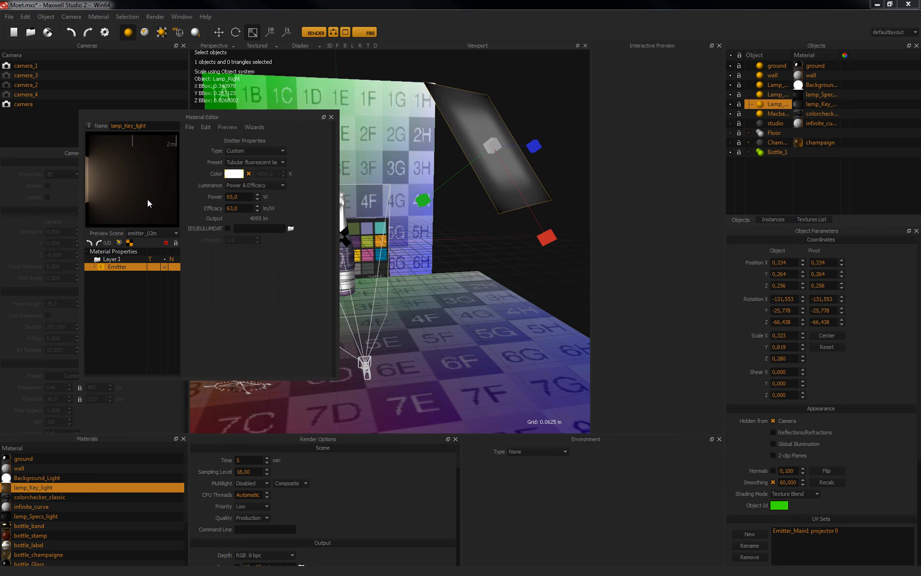
- Set the key light emitter's power to 300 W and its color temperature to 5600 K
left_click(245, 197)
left_click(259, 173)
type("560")
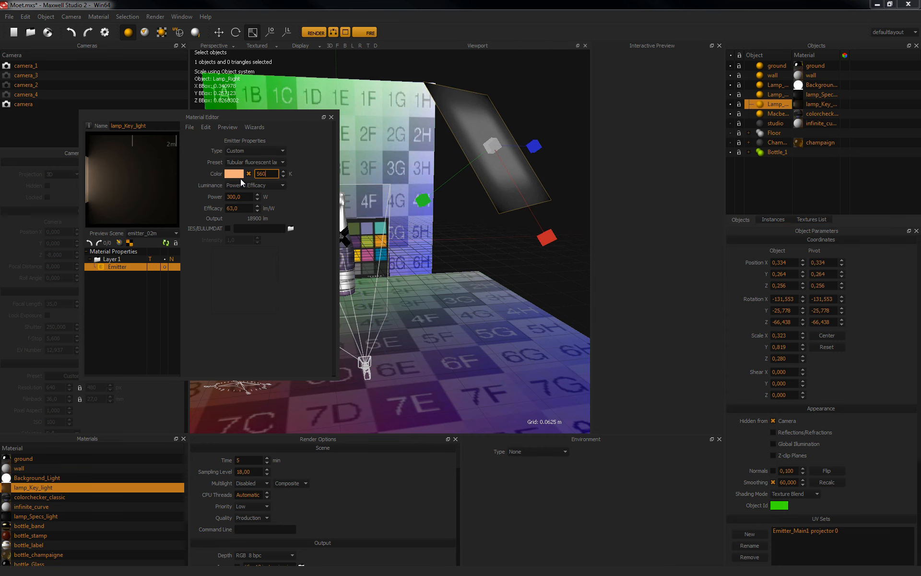
type("0")
key("Return")
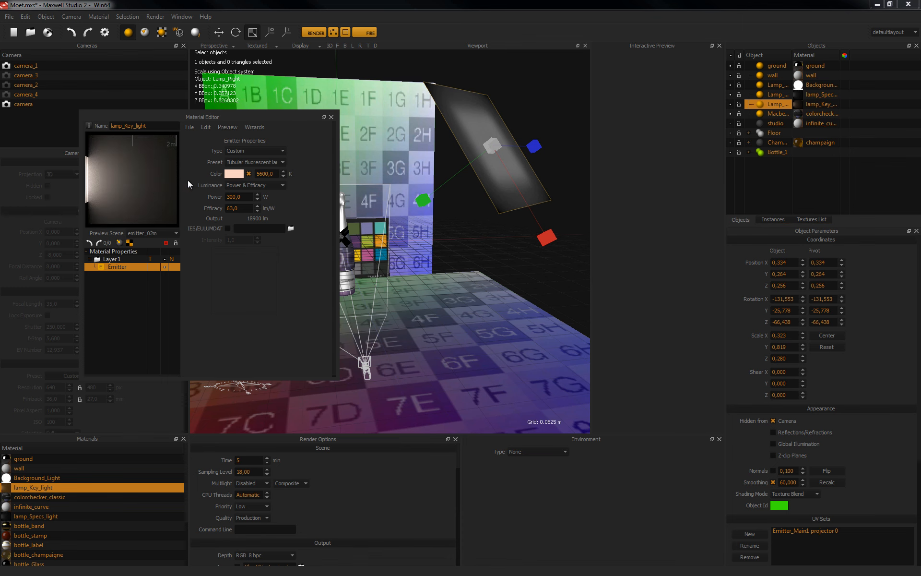
- Load erco_13617000_2xt16_54w.ies from the indoor luminaries folder as the key light's IES file
left_click(291, 230)
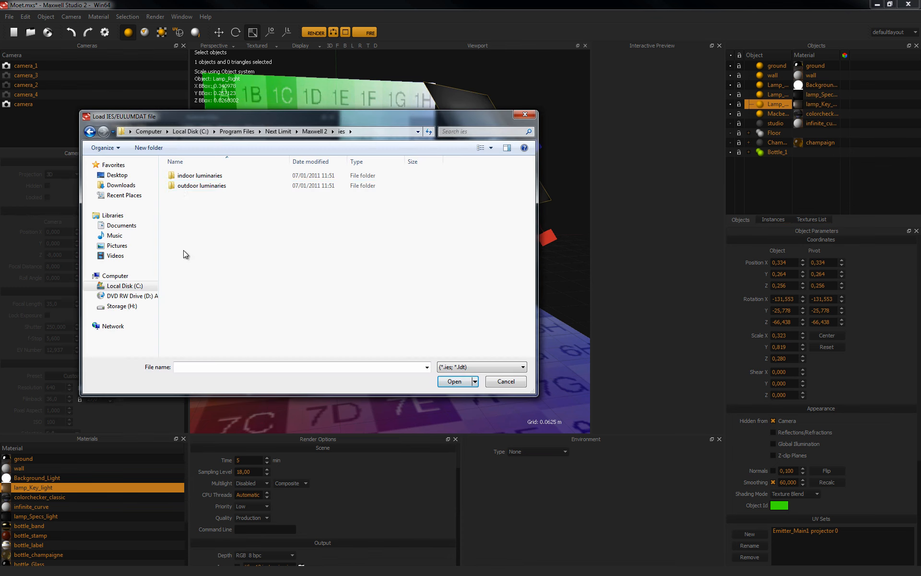
double_click(207, 176)
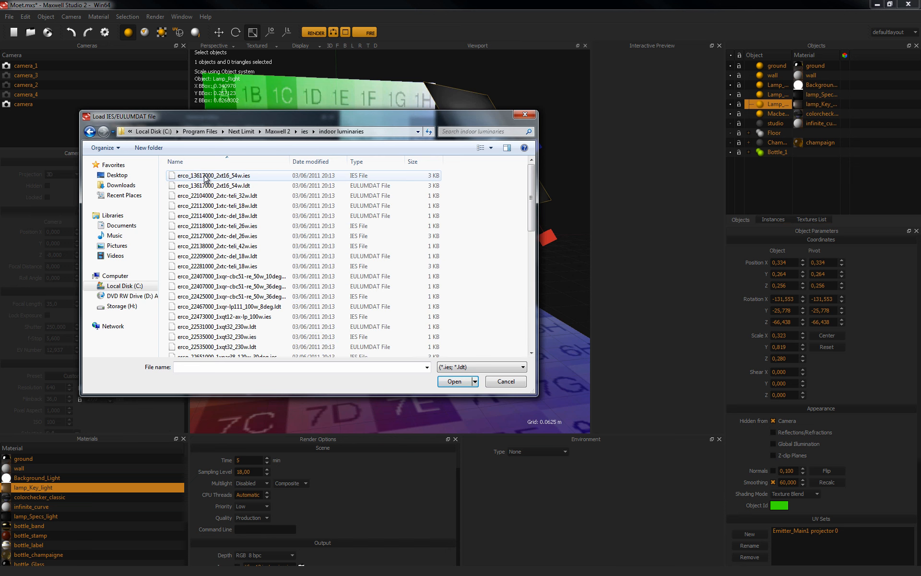
left_click(238, 177)
left_click(452, 382)
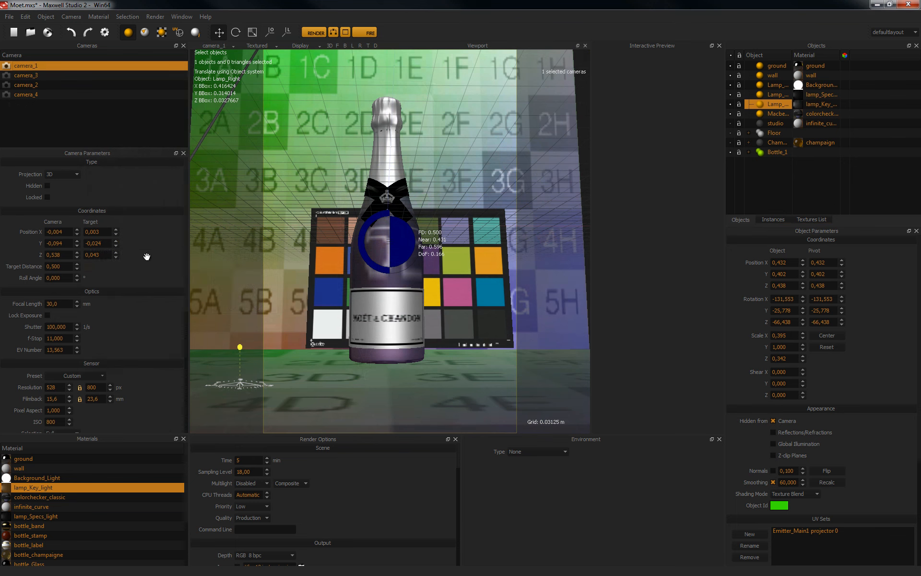
- Browse camera_1's sensor presets for Canon, Leica and Nikon DSLR models without applying one
scroll(122, 336, "down", 1)
left_click(89, 368)
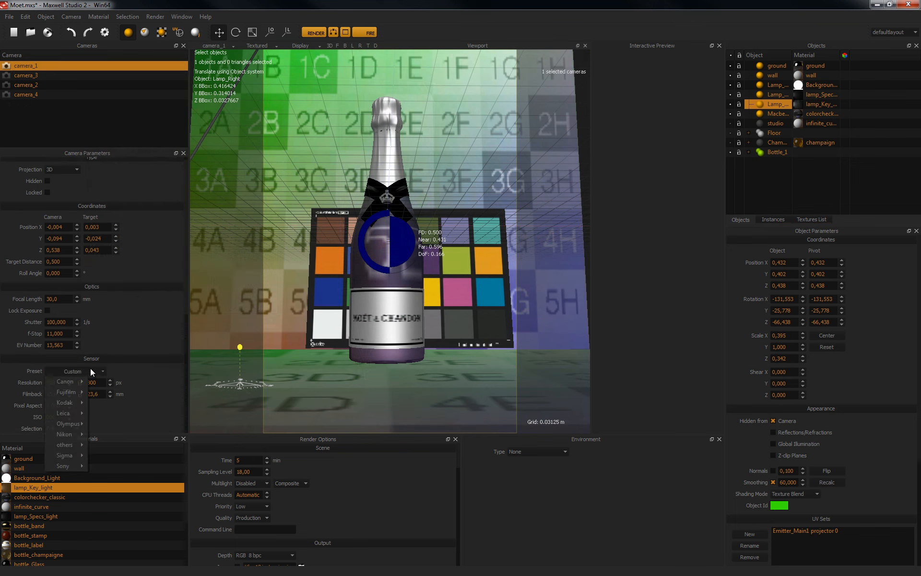
mouse_move(74, 383)
mouse_move(114, 382)
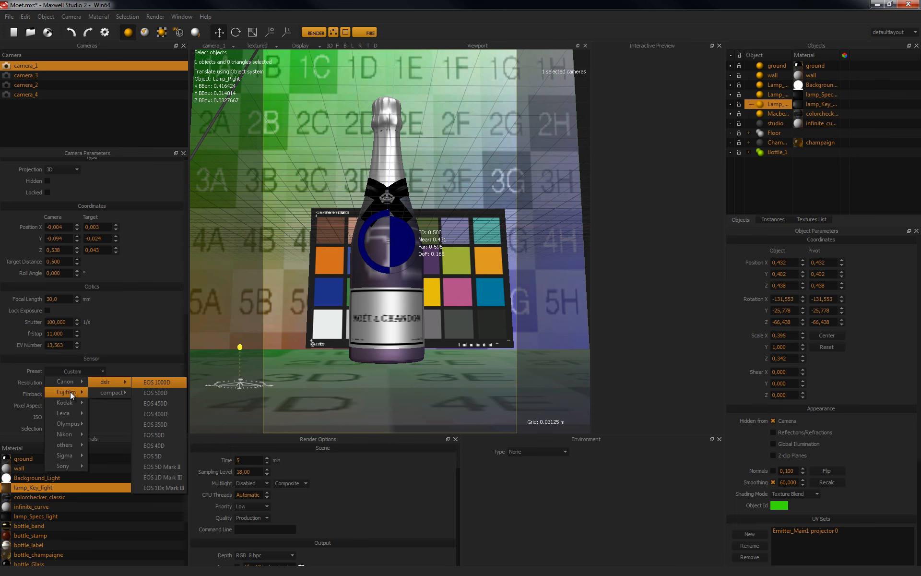
mouse_move(70, 413)
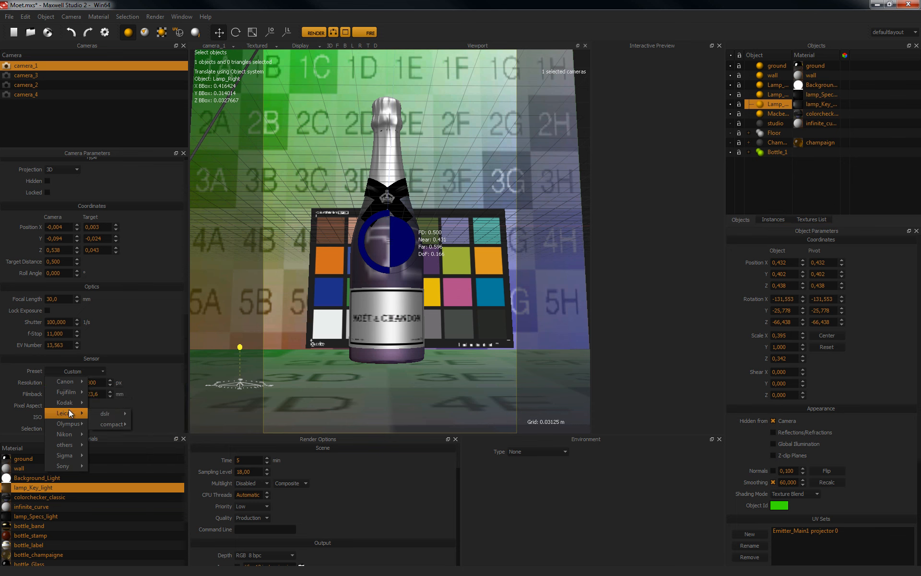
mouse_move(70, 432)
mouse_move(105, 434)
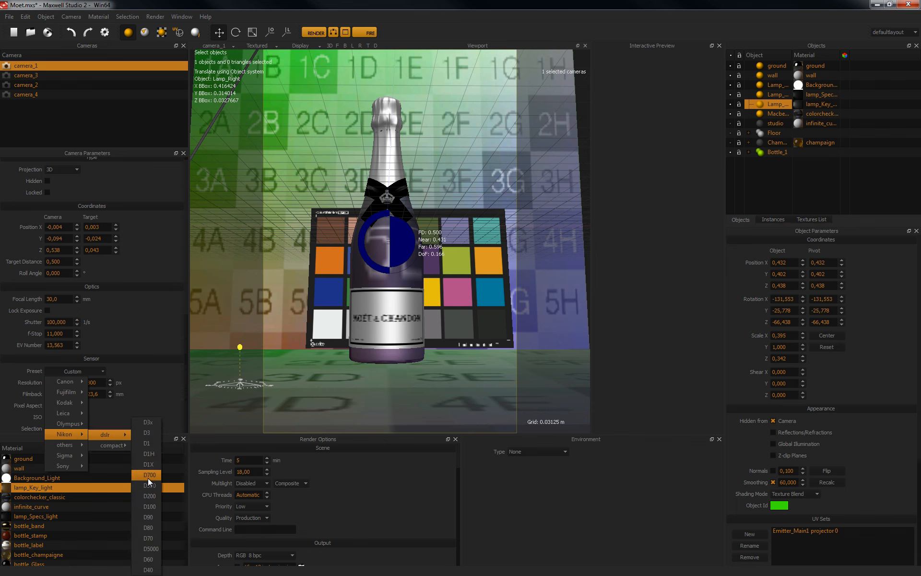
left_click(65, 298)
- Start the interactive preview at a larger size and move the color checker aside to about X 0.210
left_click(365, 33)
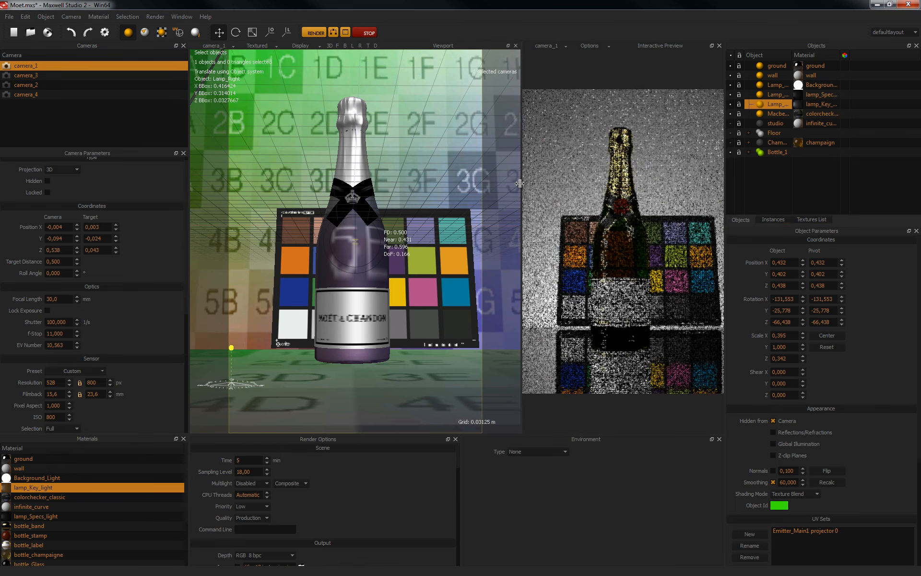
left_click_drag(518, 184, 466, 192)
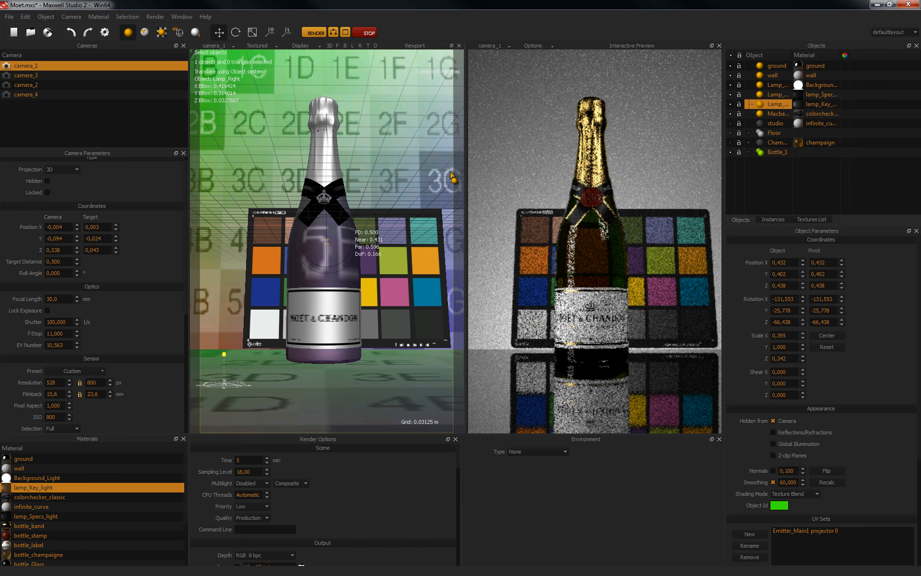
left_click(776, 113)
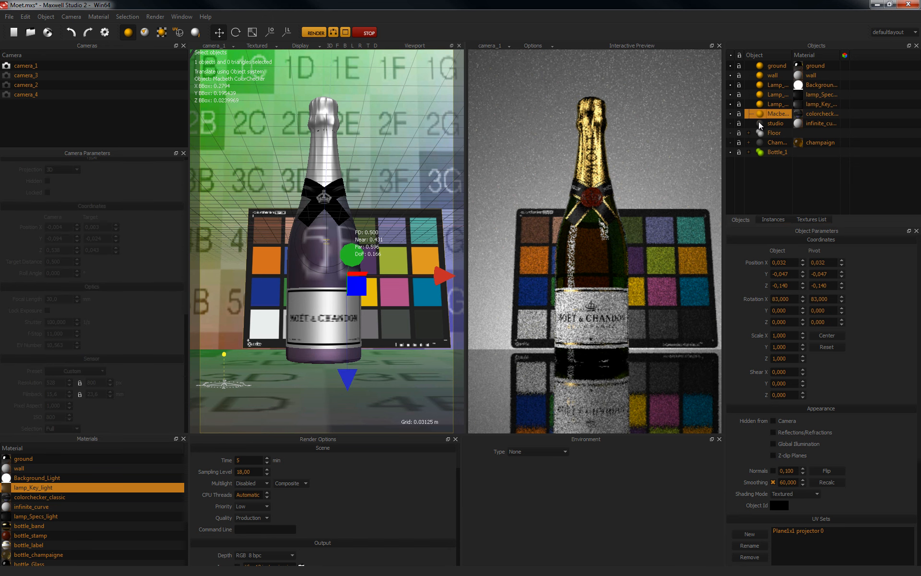
left_click_drag(438, 277, 563, 262)
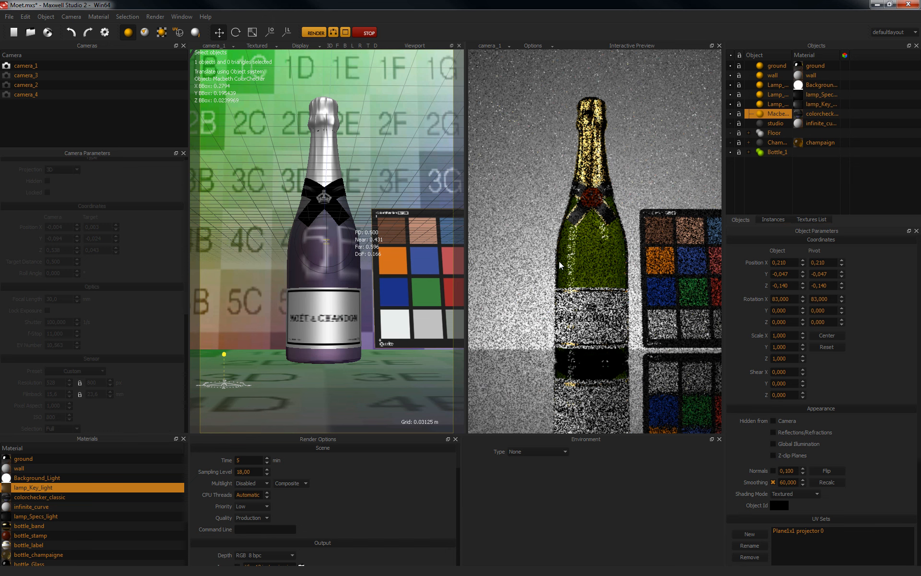
- Set camera_1's shutter to 60 1/s, its f-stop to 16 and its ISO to 400
left_click(29, 66)
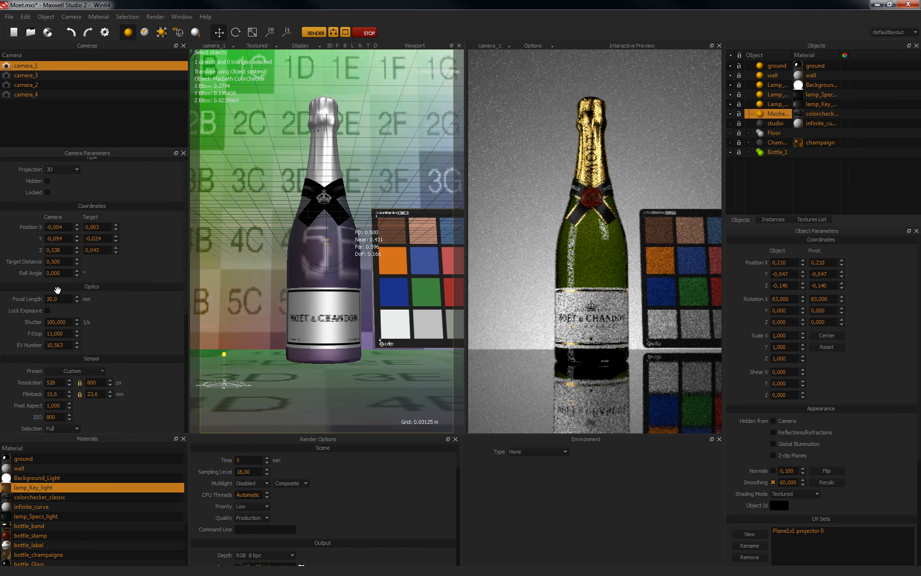
left_click_drag(67, 319, 44, 322)
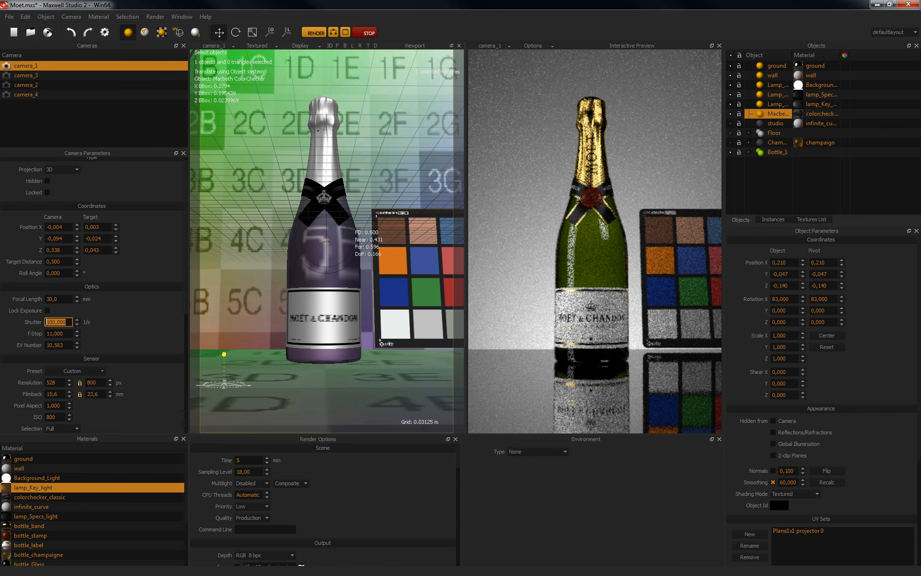
type("60")
left_click(51, 333)
left_click_drag(51, 334, 42, 334)
type("16")
key("Return")
left_click(54, 417)
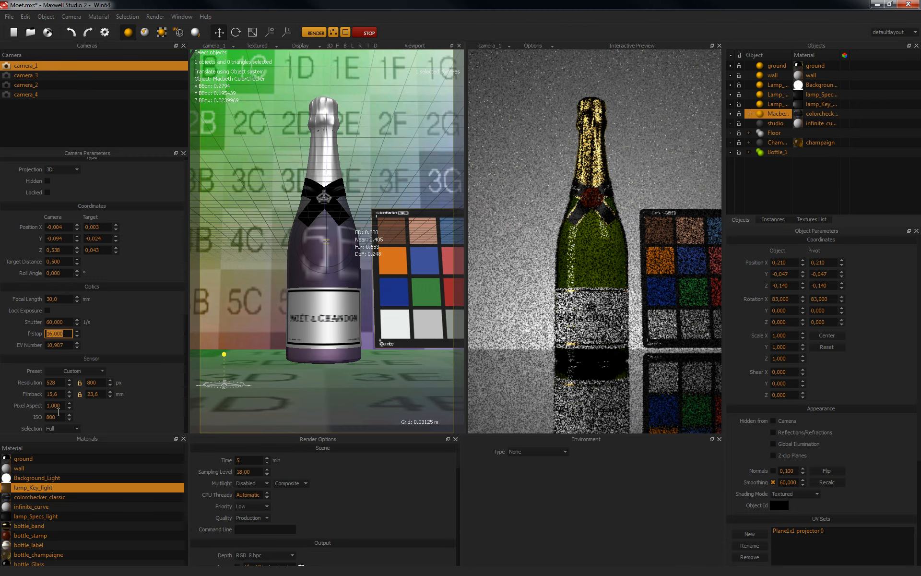
type("400")
key("Return")
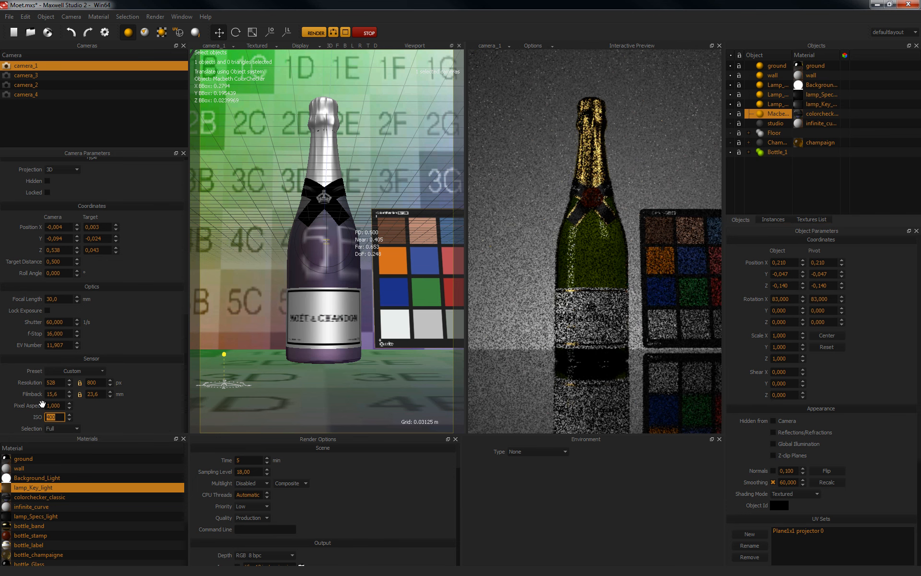
- Hide the Macbeth color checker and start the final render
left_click(730, 113)
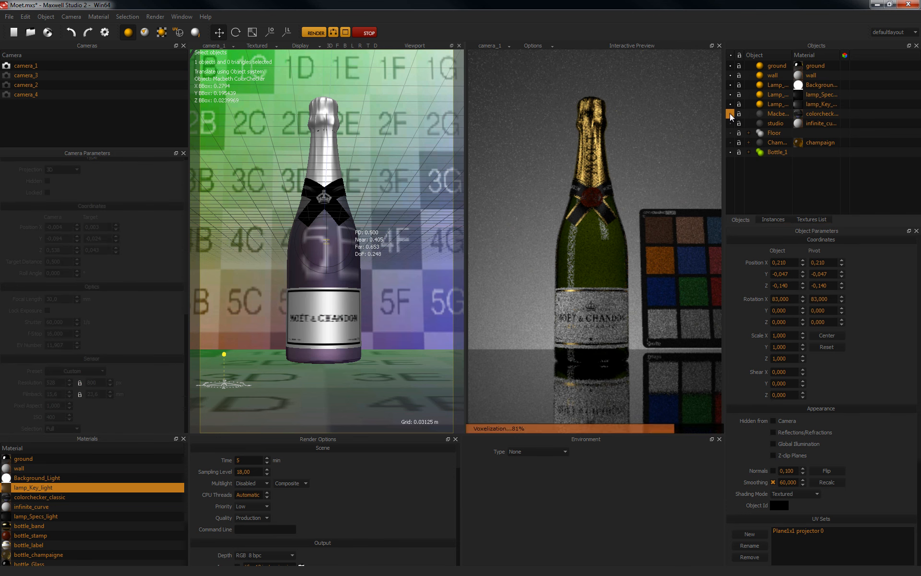
left_click(315, 33)
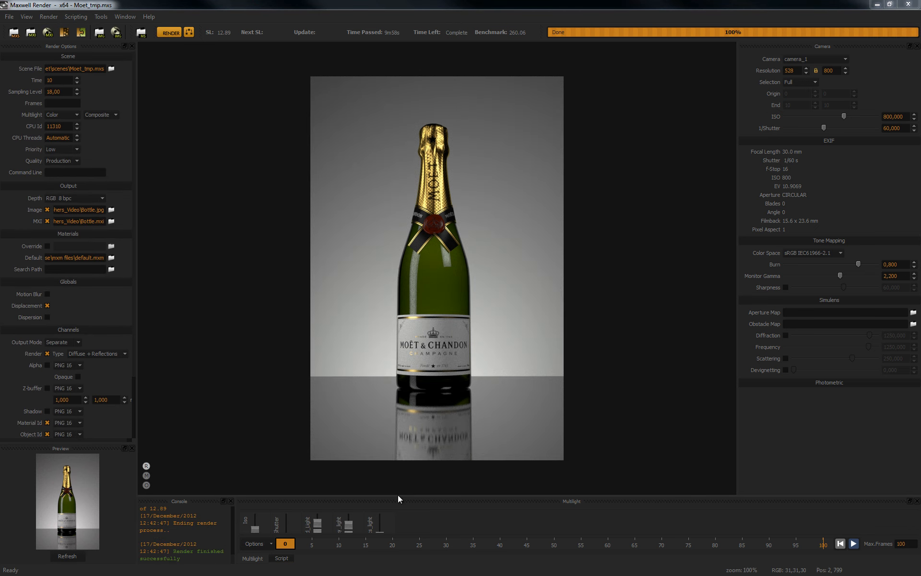
- Enlarge the Multilight area and set Background_Light to 399 W, lamp_Key_light to 4 W and lamp_Specs_light to 0 W
left_click_drag(398, 499, 390, 415)
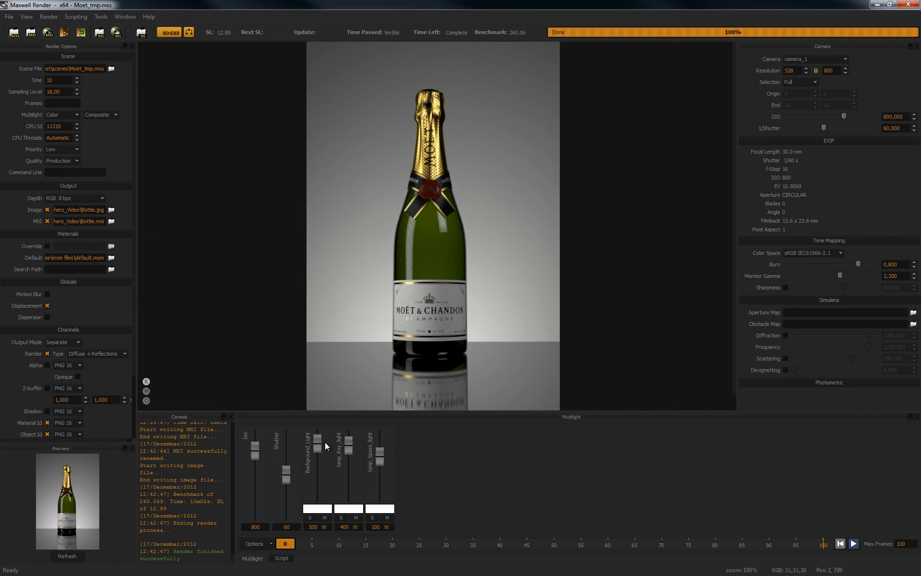
left_click_drag(317, 452, 319, 483)
left_click_drag(315, 445, 349, 497)
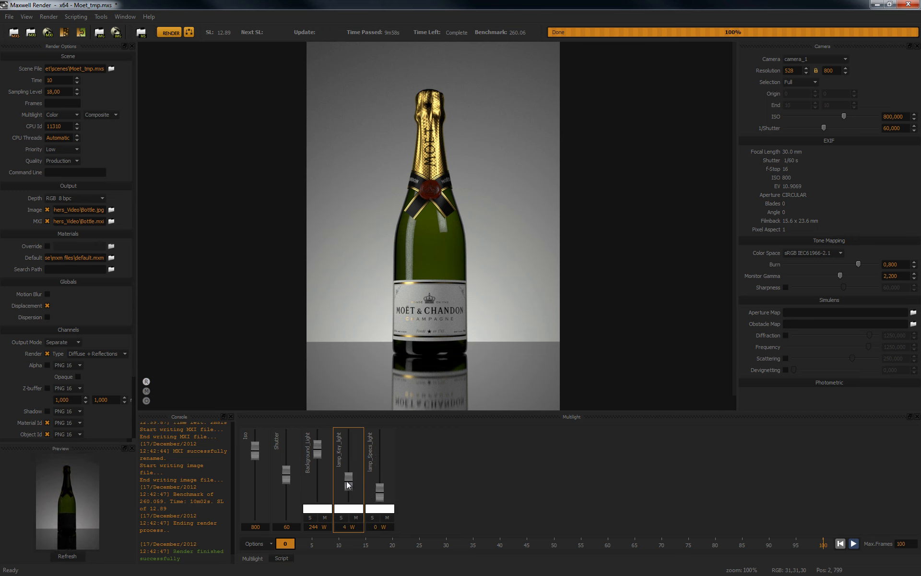
left_click_drag(320, 450, 317, 445)
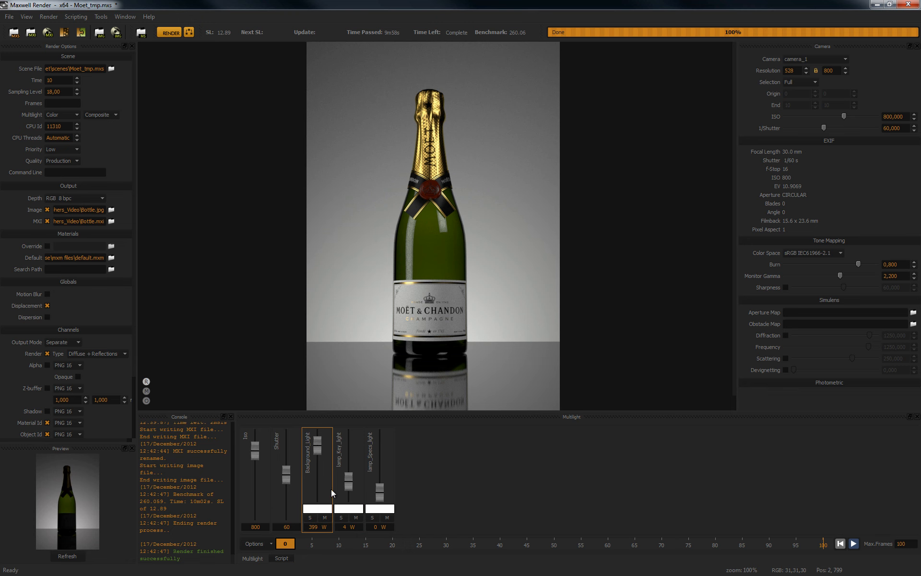
- Tint Background_Light a pale, warm yellow
left_click(320, 509)
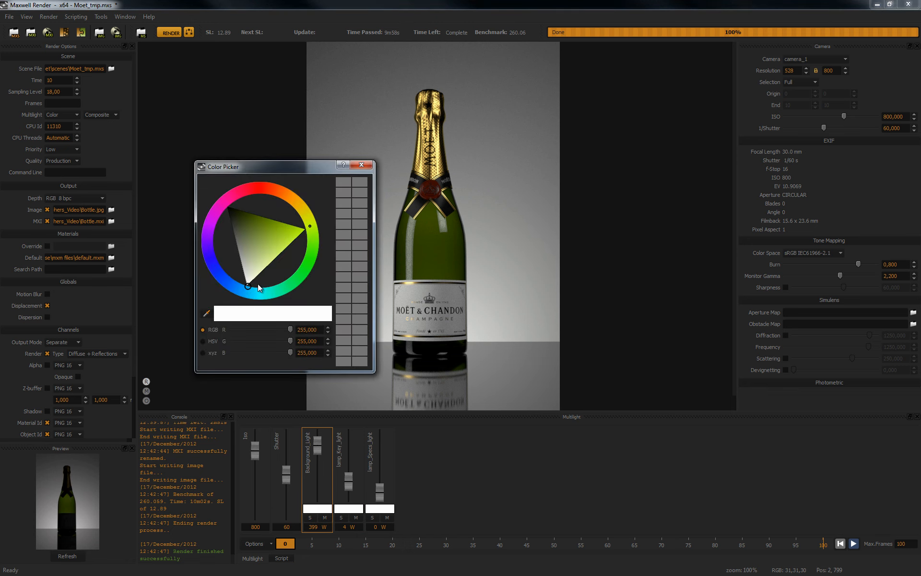
left_click(306, 219)
left_click(270, 266)
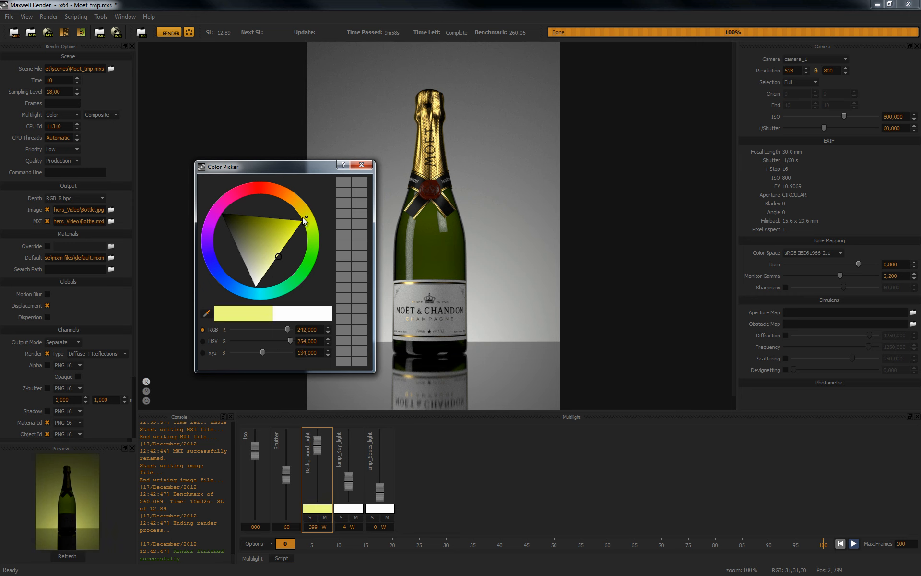
left_click_drag(302, 217, 303, 212)
left_click(360, 165)
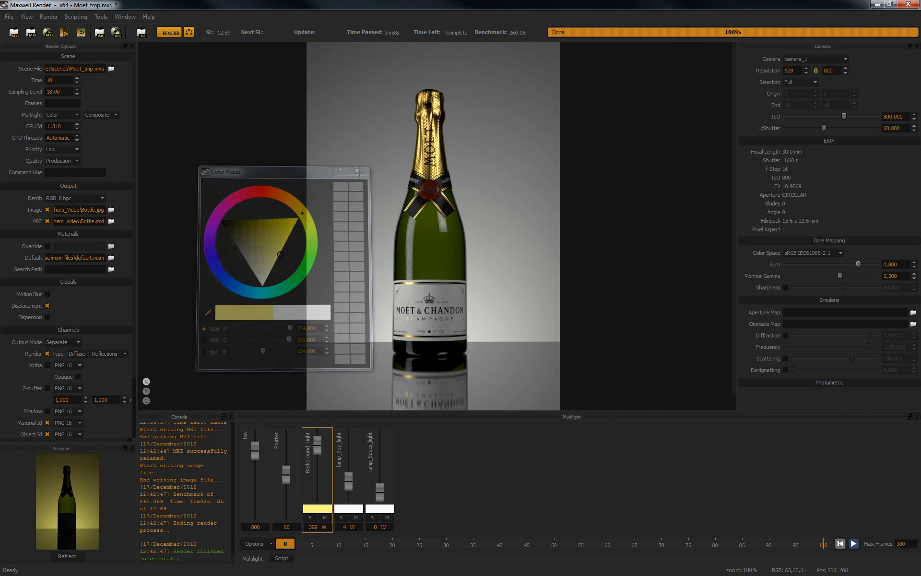
- Set lamp_Key_light to 68 W with a pale pink color (RGB 255, 173, 187) and refresh the rendered image
left_click(349, 482)
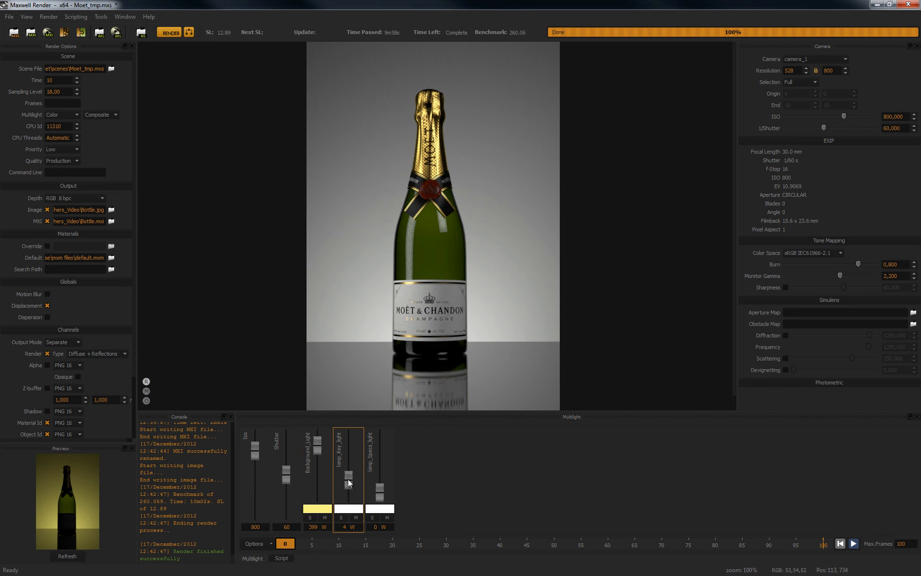
scroll(349, 466, "up", 4)
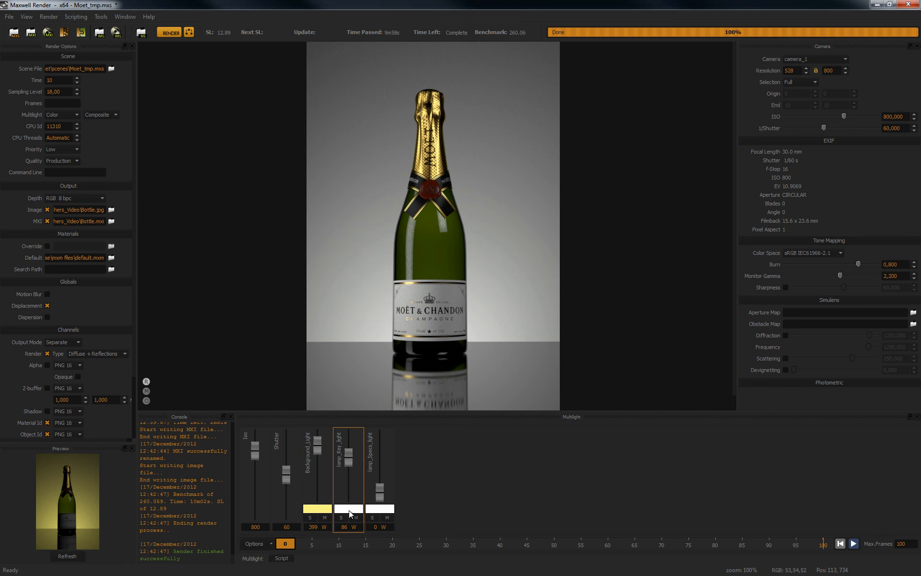
left_click(350, 509)
mouse_move(239, 237)
left_mouse_down()
mouse_move(249, 295)
mouse_move(265, 296)
mouse_move(225, 279)
mouse_move(217, 231)
mouse_move(227, 206)
mouse_move(250, 196)
mouse_move(292, 237)
left_mouse_up()
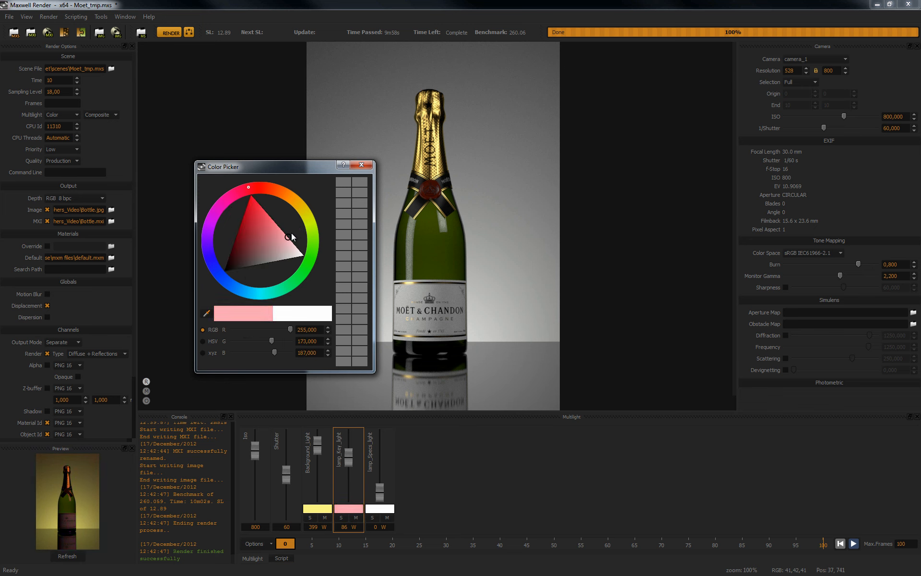
left_click(361, 164)
left_click_drag(348, 458, 349, 460)
left_click(82, 557)
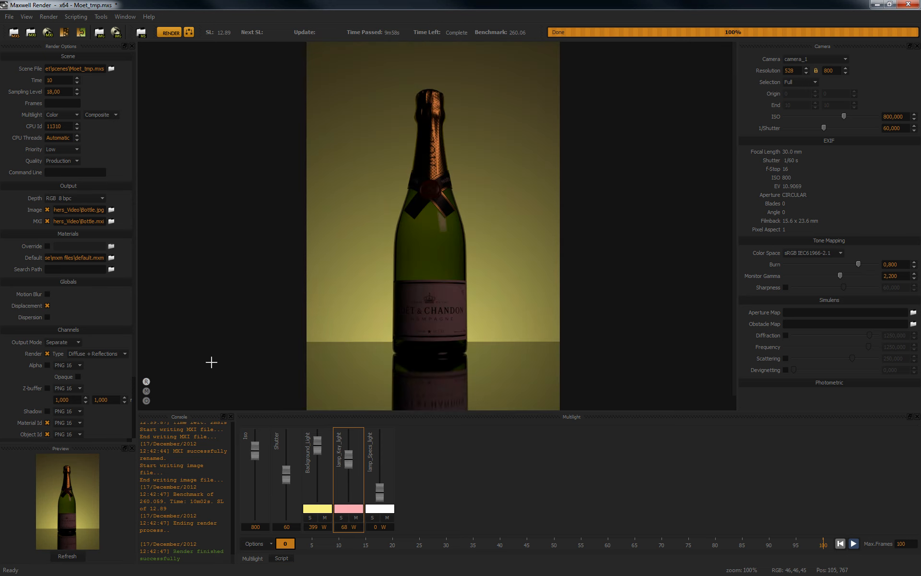
- Recolor lamp_Key_light to pale blue (RGB 173, 235, 255) and refresh the rendered image
left_click(351, 511)
left_click_drag(260, 193, 241, 315)
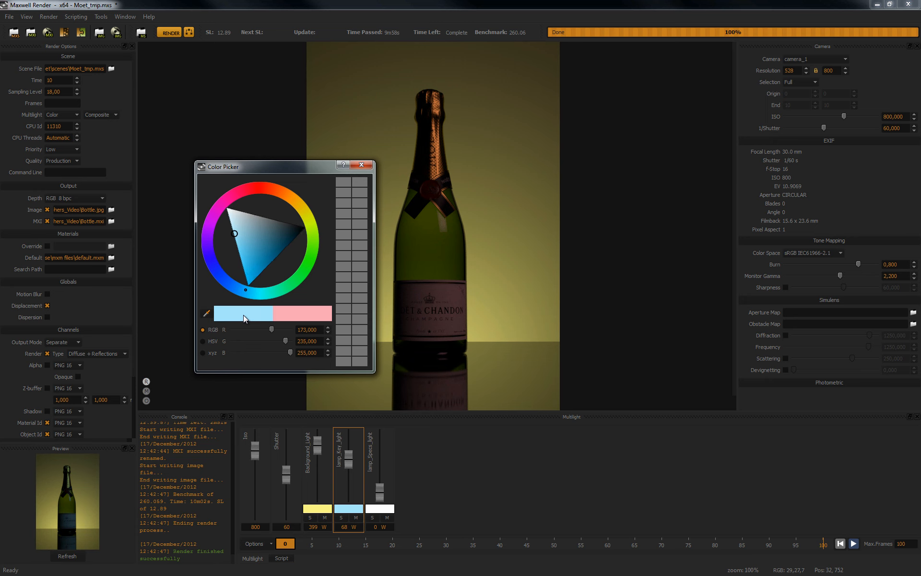
left_click(362, 164)
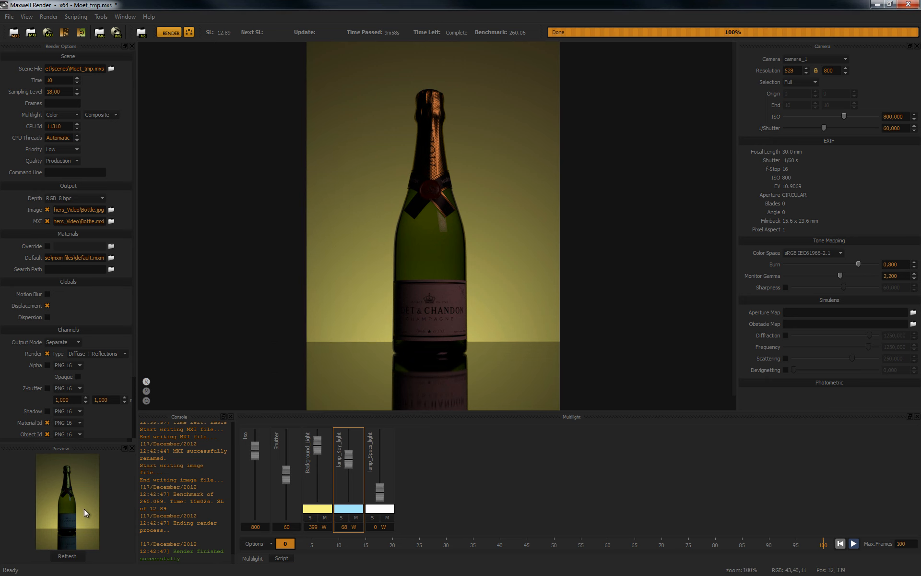
left_click(68, 556)
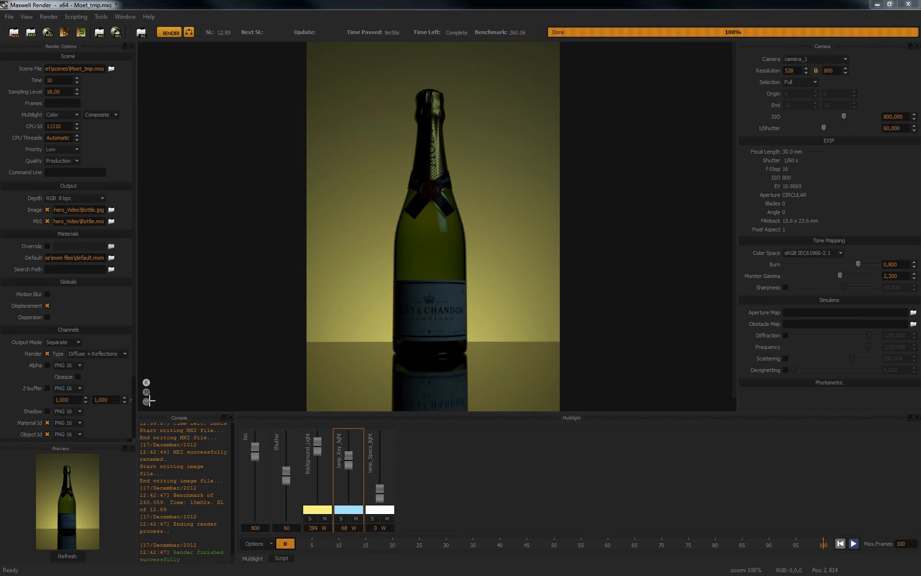
- View the render's Object ID channel and its Material ID channel
left_click(146, 400)
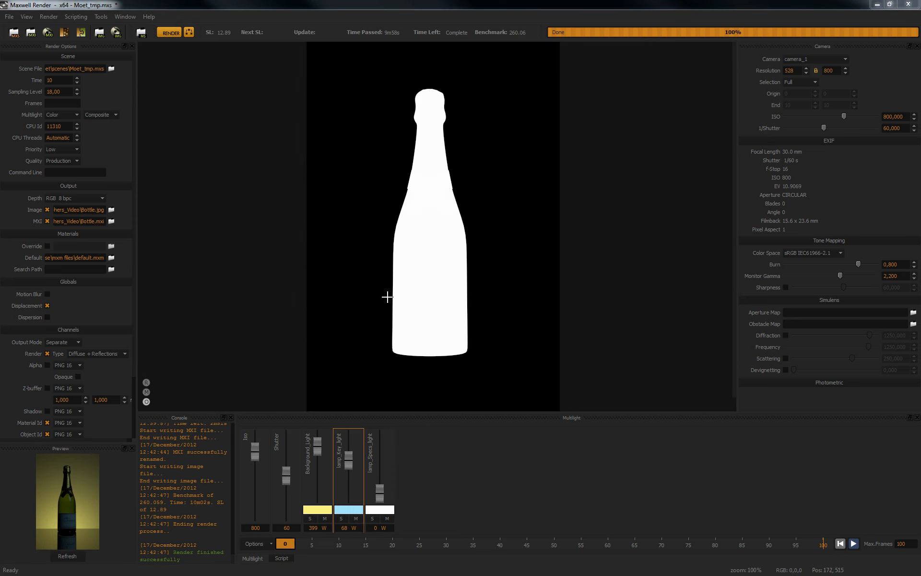
left_click(146, 392)
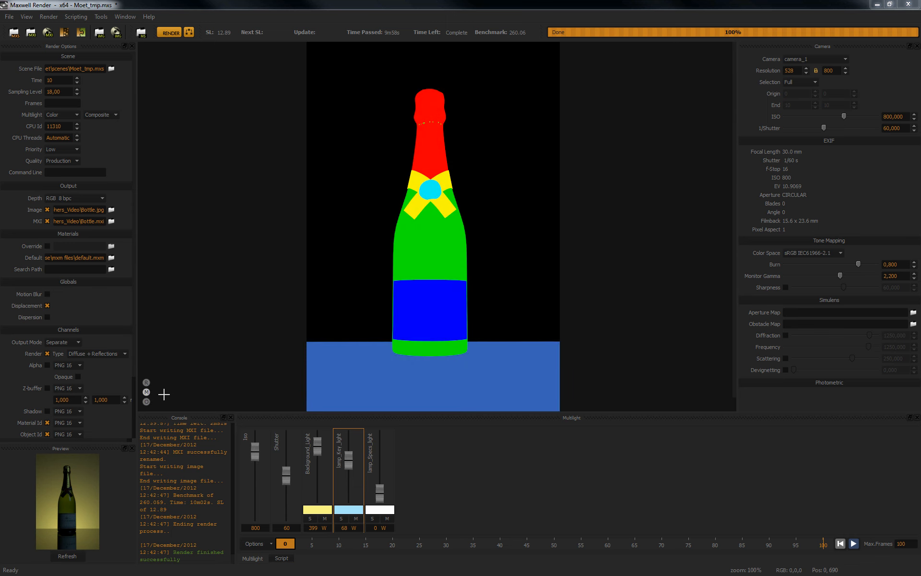